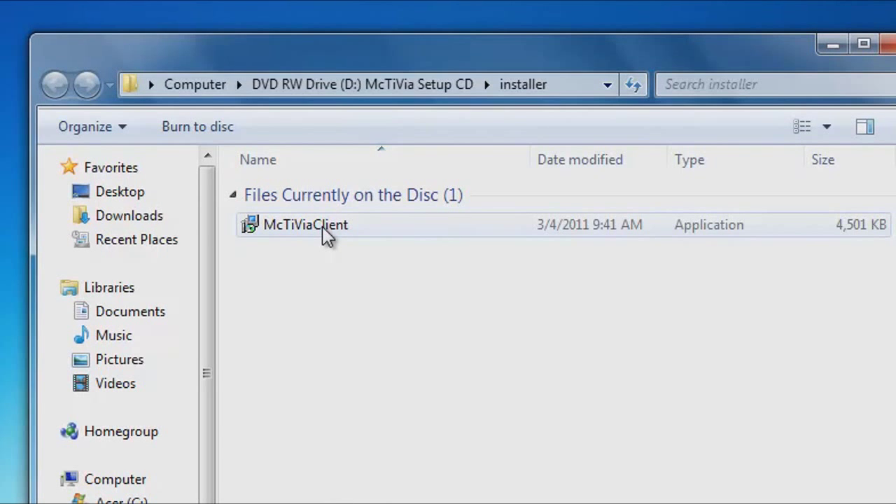
- Launch McTiViaClient from the CD and run the benchmark, finishing with a four-star rating
double_click(322, 226)
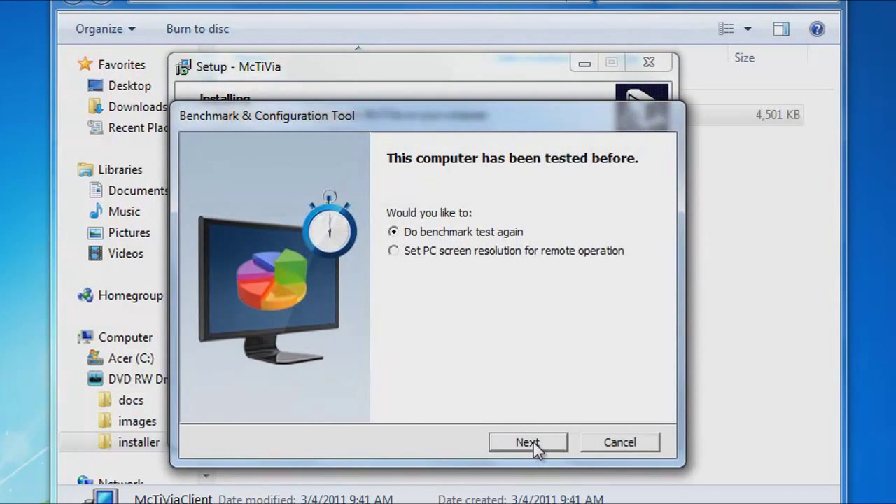
click(534, 443)
click(534, 442)
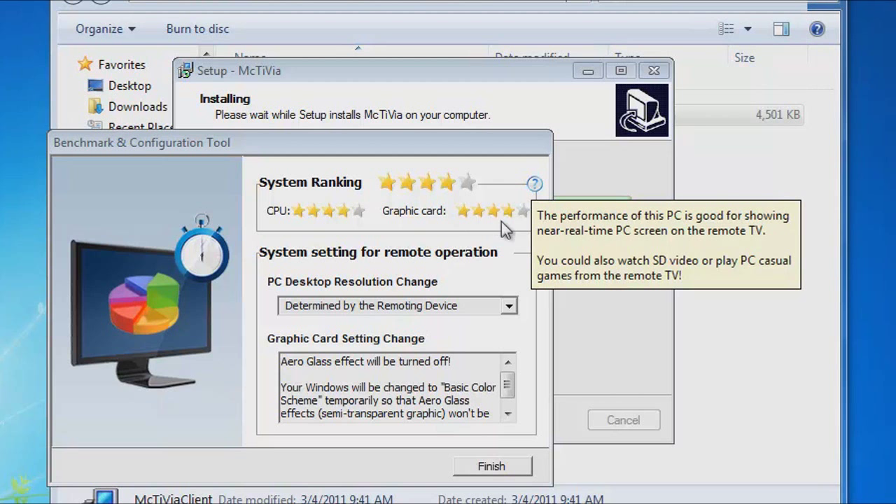
click(490, 466)
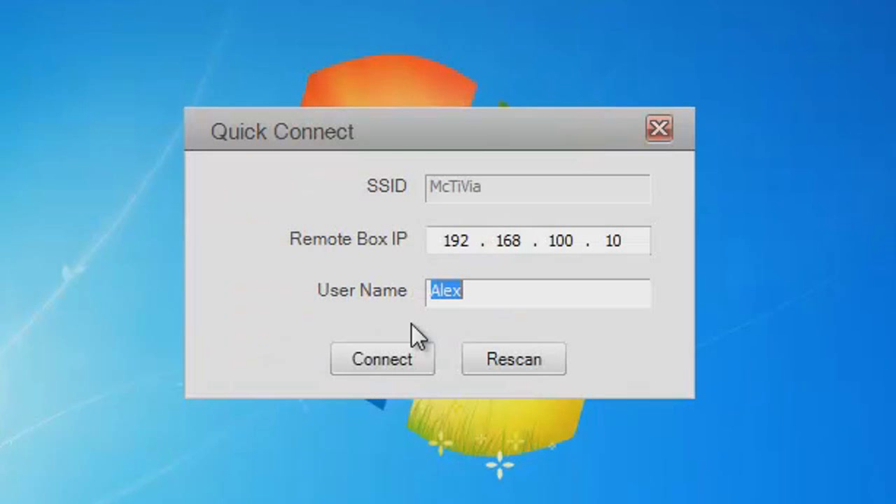
- Rescan the access points and connect to the McTiVia access point
click(535, 371)
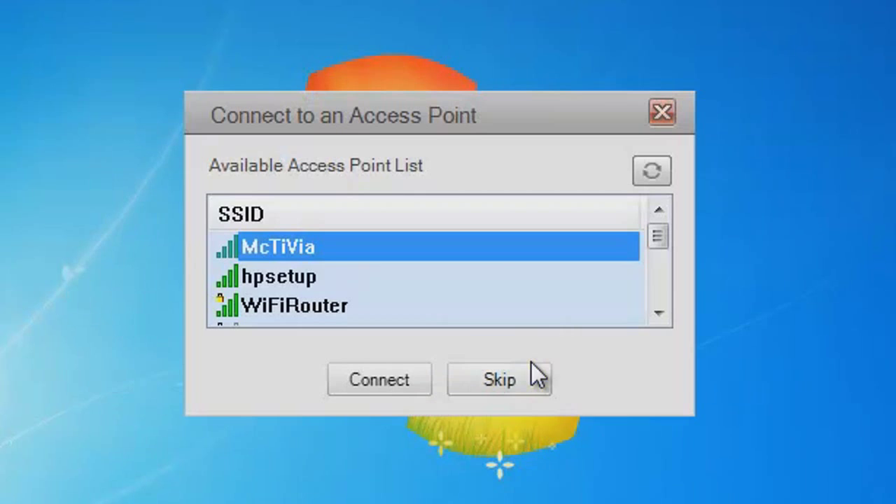
click(379, 378)
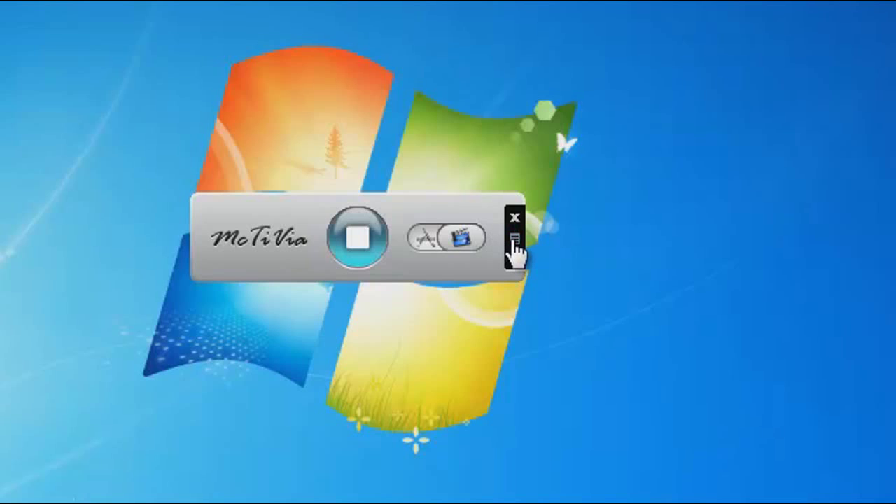
- In WiFi AP-Client Configuration, enable AP-client mode with WiFiRouter, WPA2 and its password, then apply
click(514, 241)
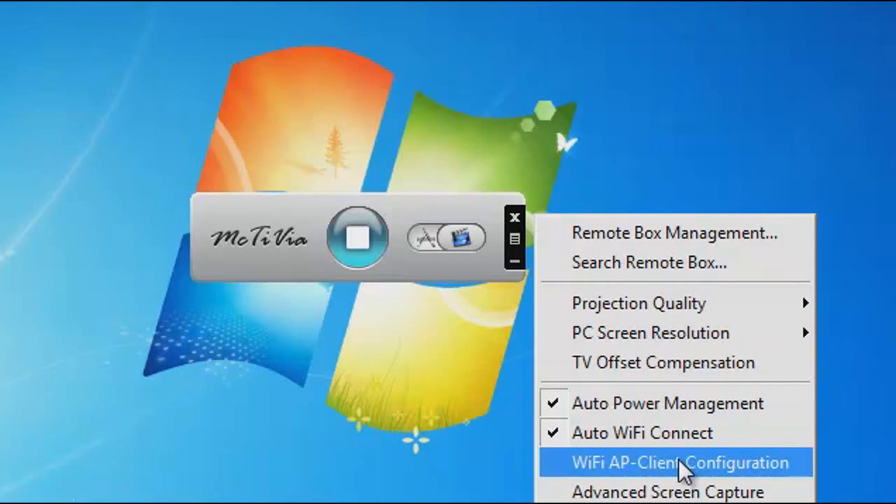
click(683, 464)
click(359, 252)
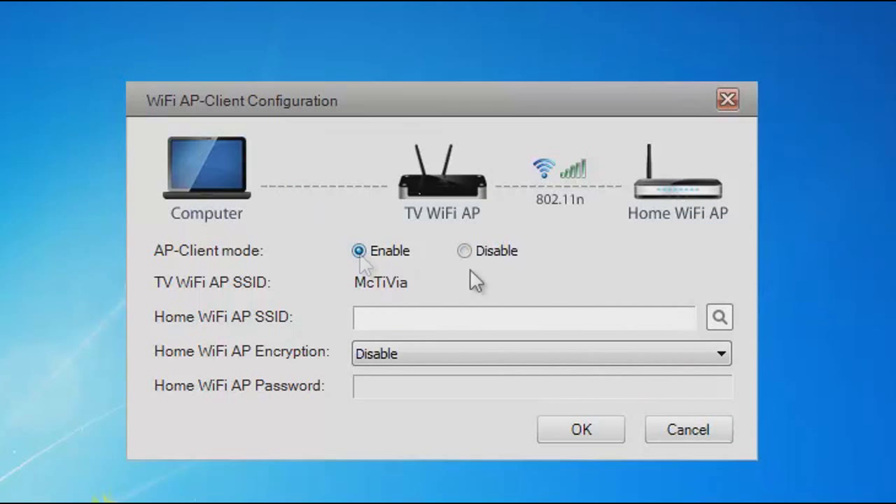
click(720, 317)
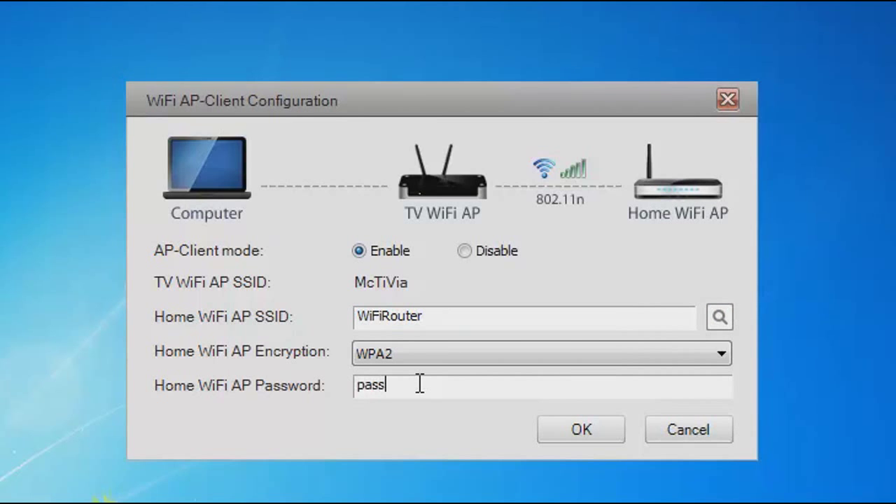
click(594, 437)
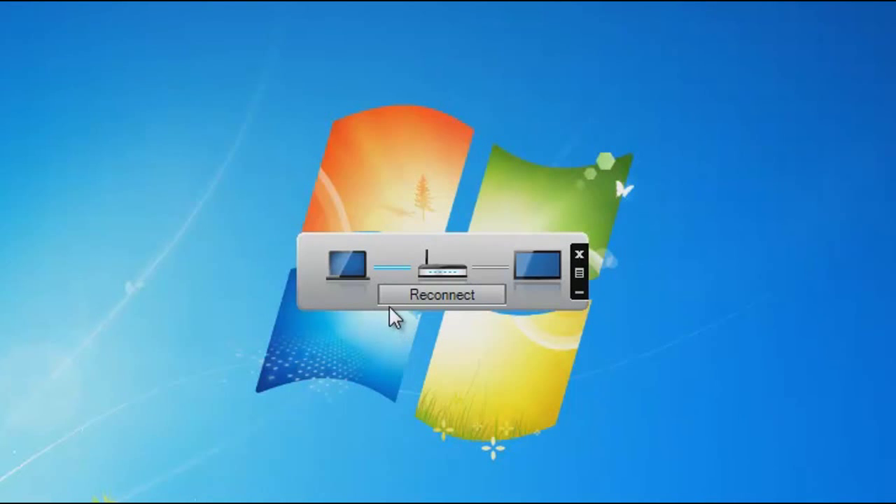
- Reconnect via Quick Connect, choose the access point and confirm the WPA2 key in both fields
click(411, 301)
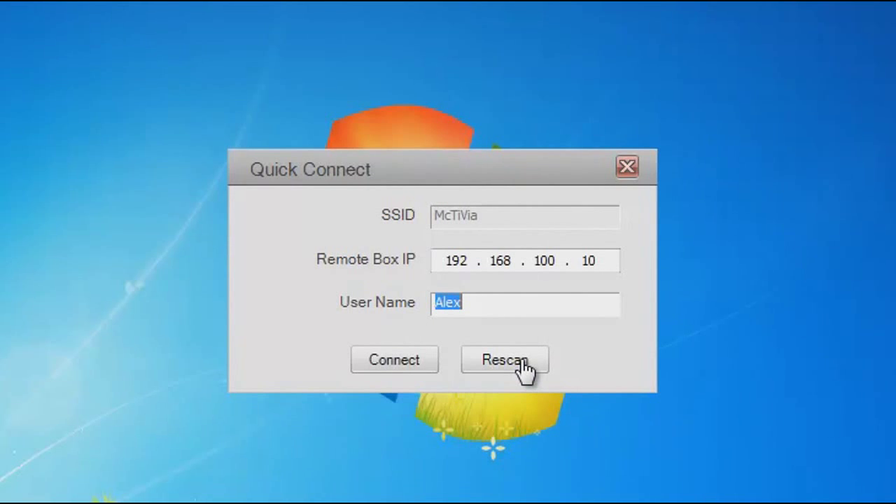
click(525, 361)
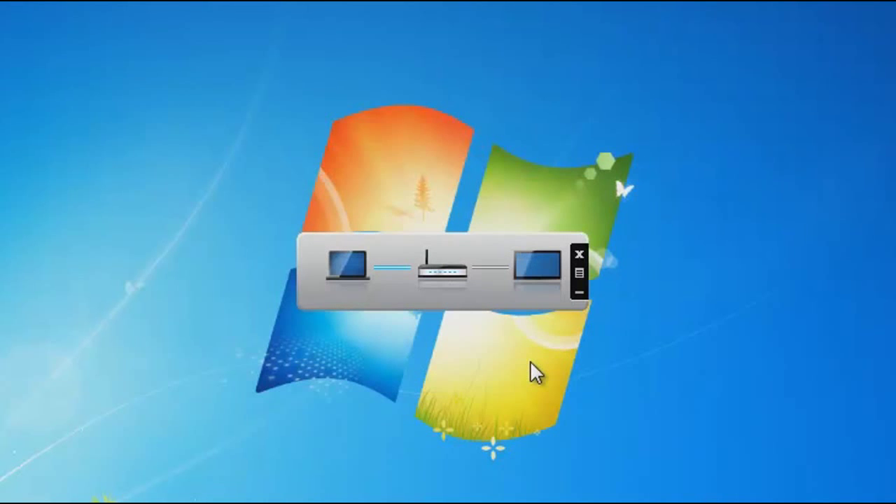
double_click(308, 274)
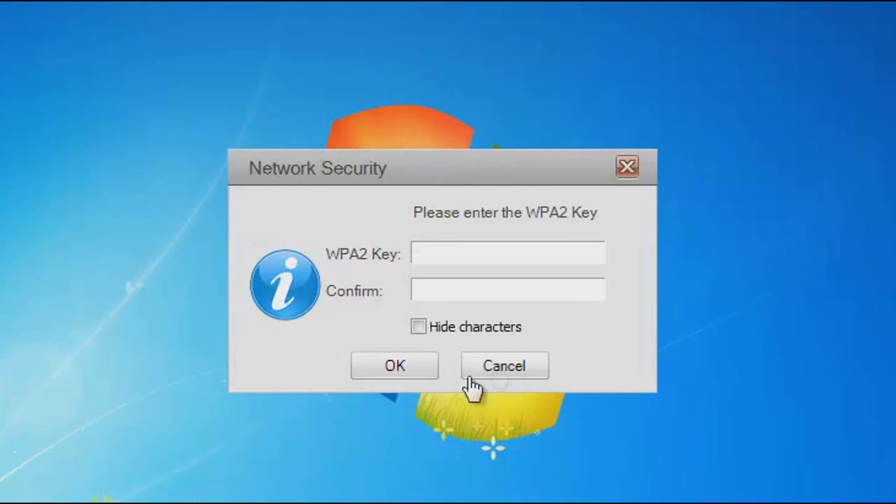
text(rd)
key(Tab)
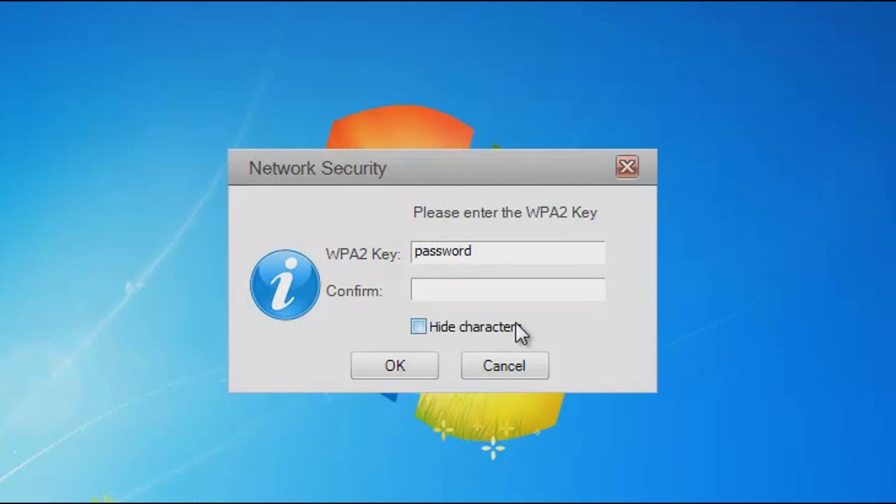
text(password)
click(379, 364)
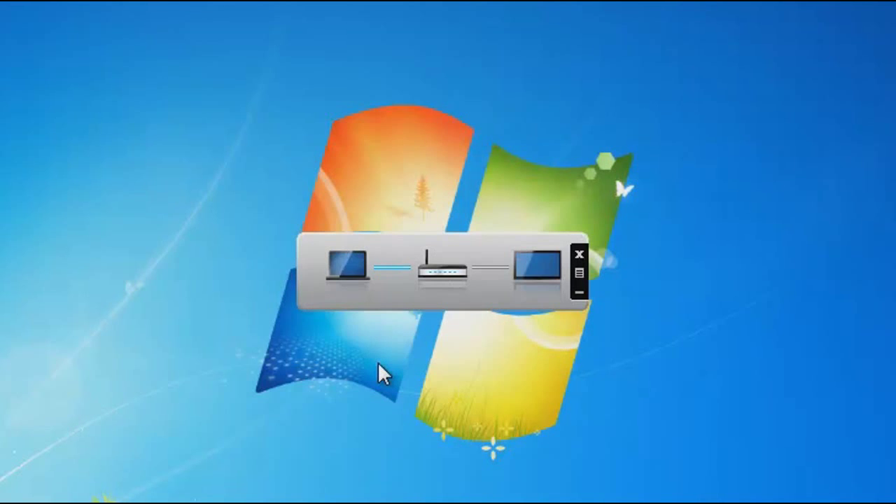